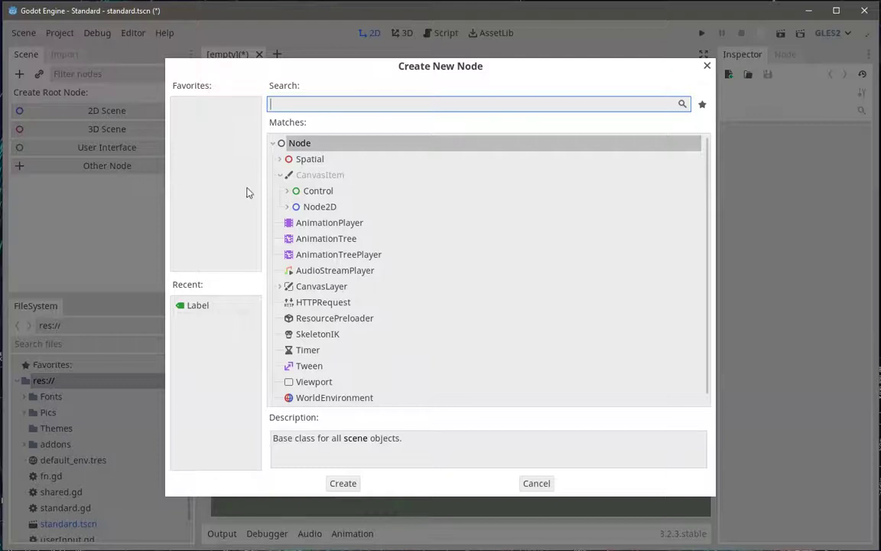
Create a Label root node, enlarge its box, and set its text to TEST.
left_click(287, 190)
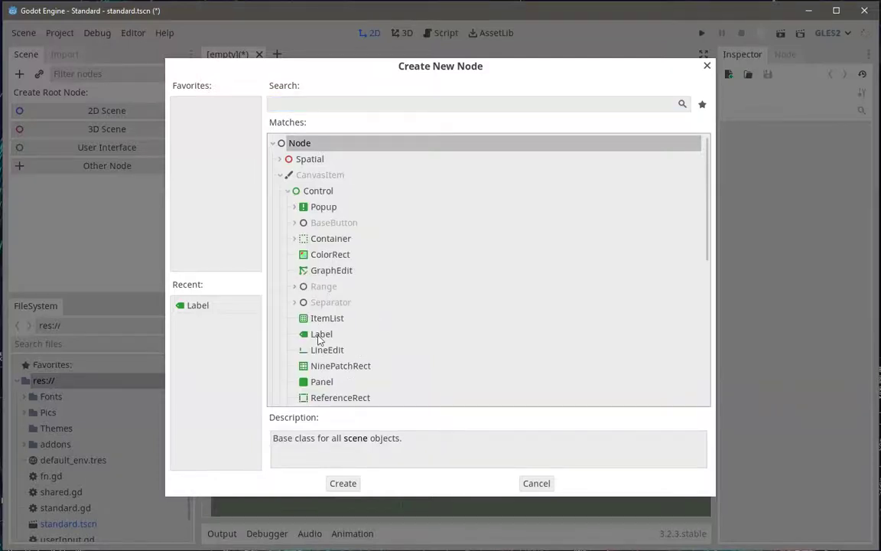
left_click(321, 334)
left_click(344, 482)
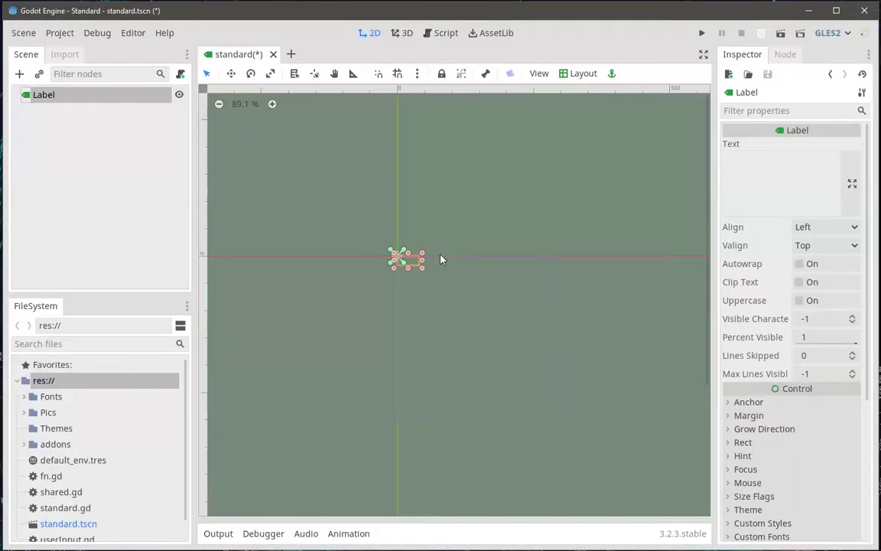
left_click_drag(422, 267, 487, 296)
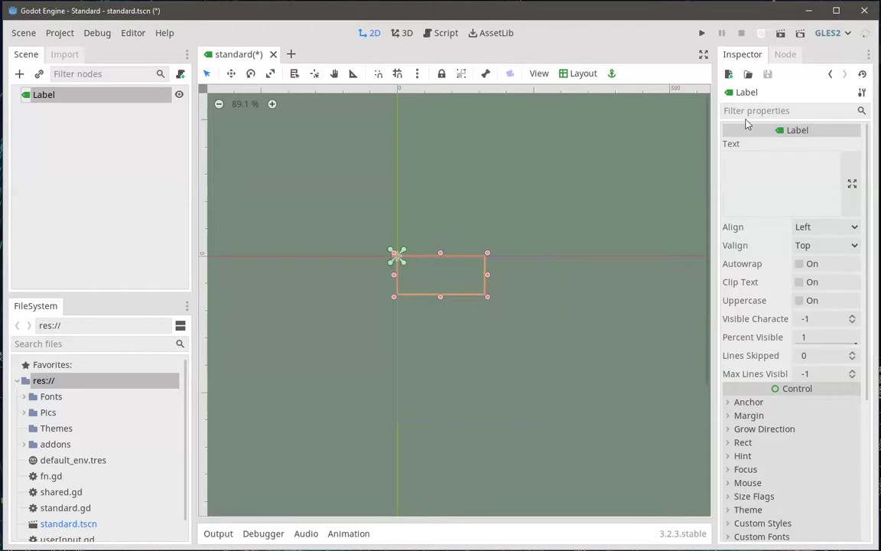
left_click(746, 158)
type("TEST")
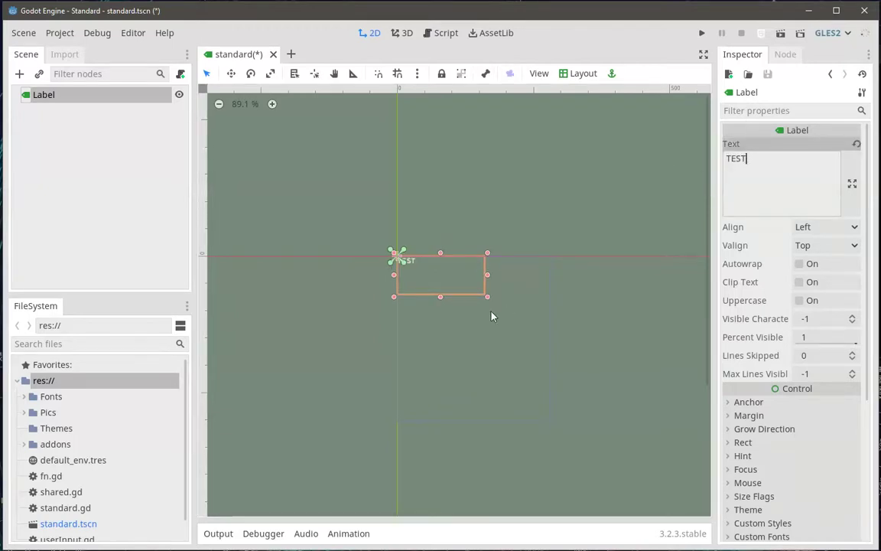
left_click(481, 311)
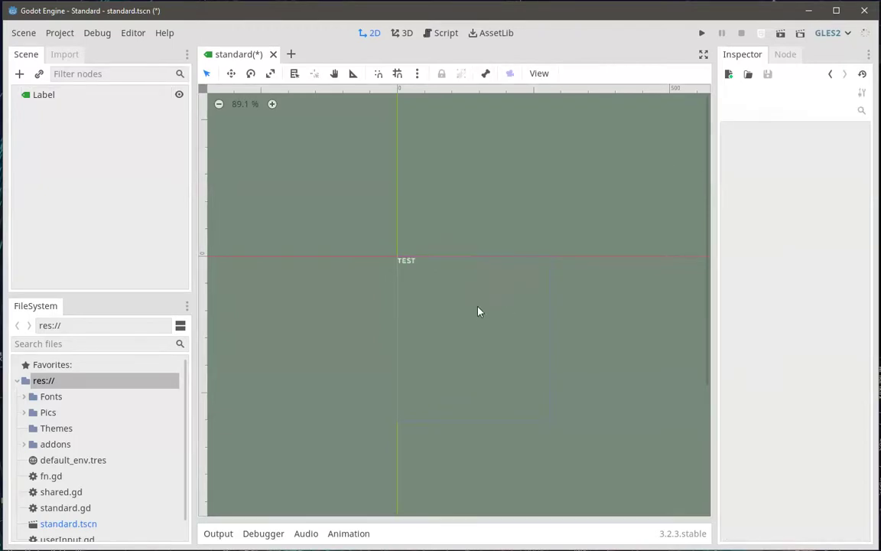
left_click(429, 273)
Enable the sDock plugin in Project Settings and reselect the TEST label.
left_click(60, 33)
left_click(77, 51)
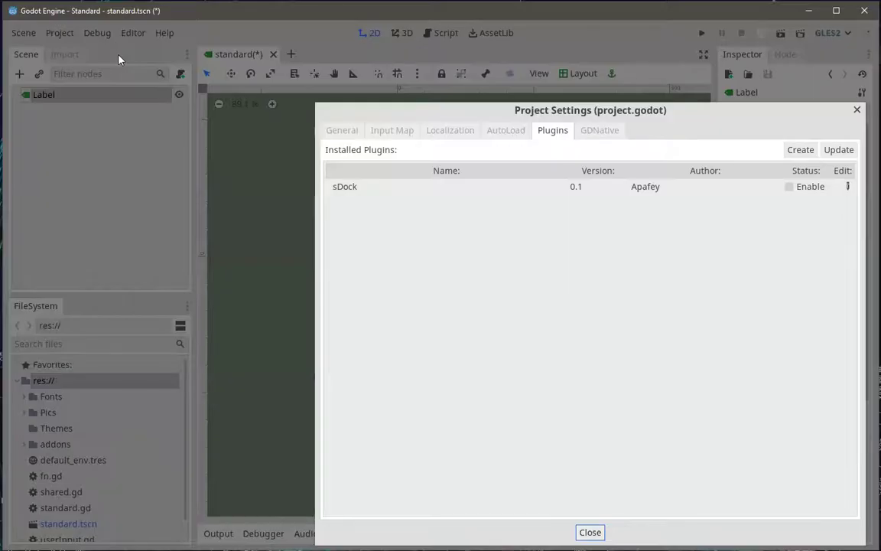
left_click(789, 187)
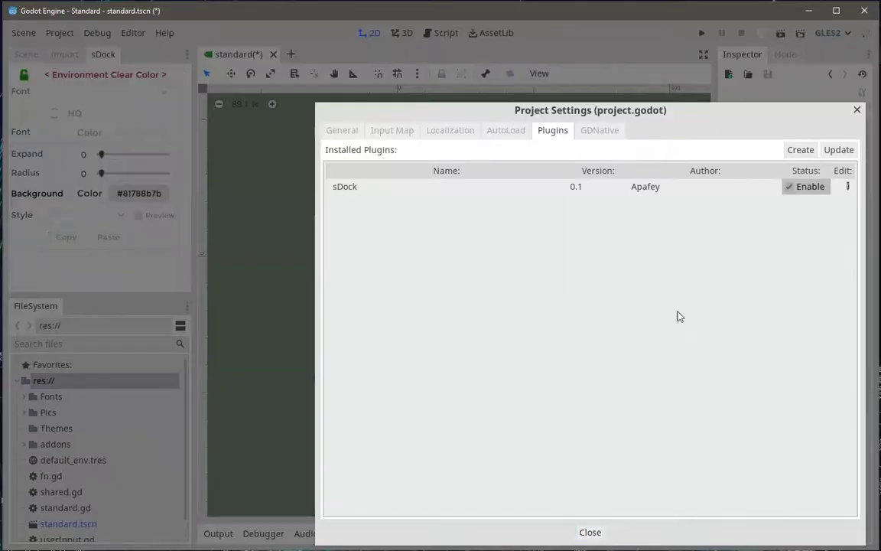
left_click(590, 531)
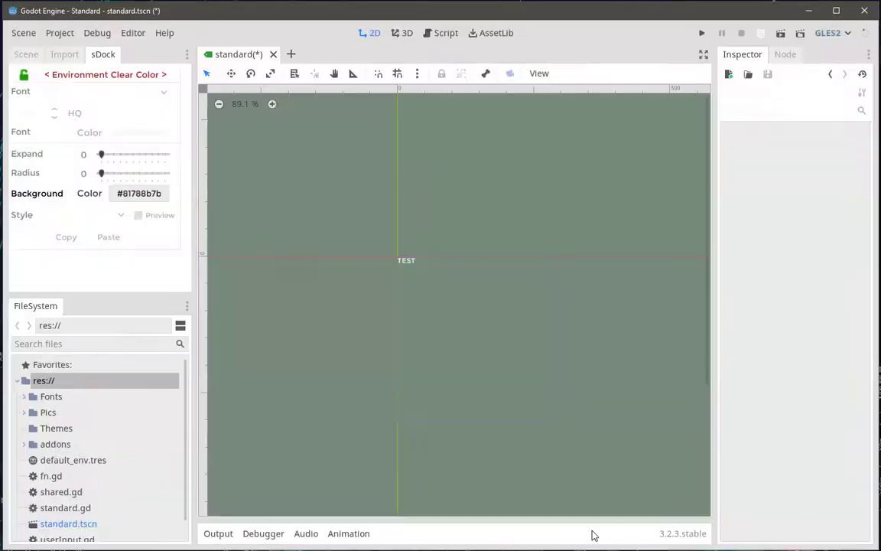
left_click(407, 269)
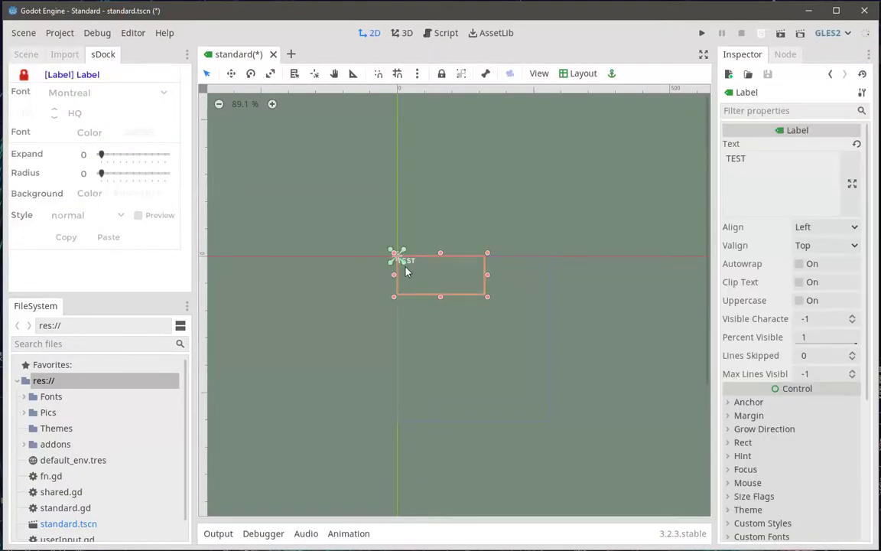
Unlock the label's sDock styling and raise its font size to 28.
left_click(23, 76)
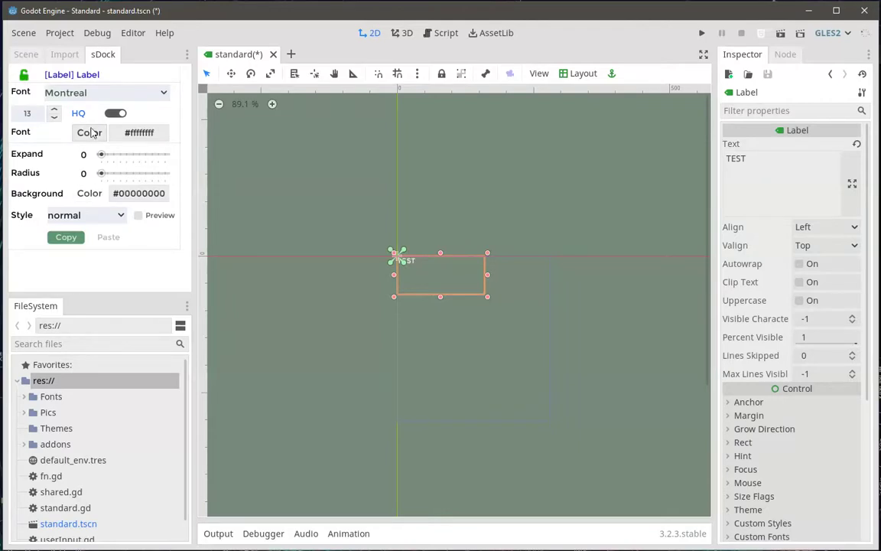
left_click(54, 110)
left_click(54, 111)
left_click(55, 112)
left_click(54, 112)
left_click(54, 112)
left_click(54, 112)
left_click(54, 112)
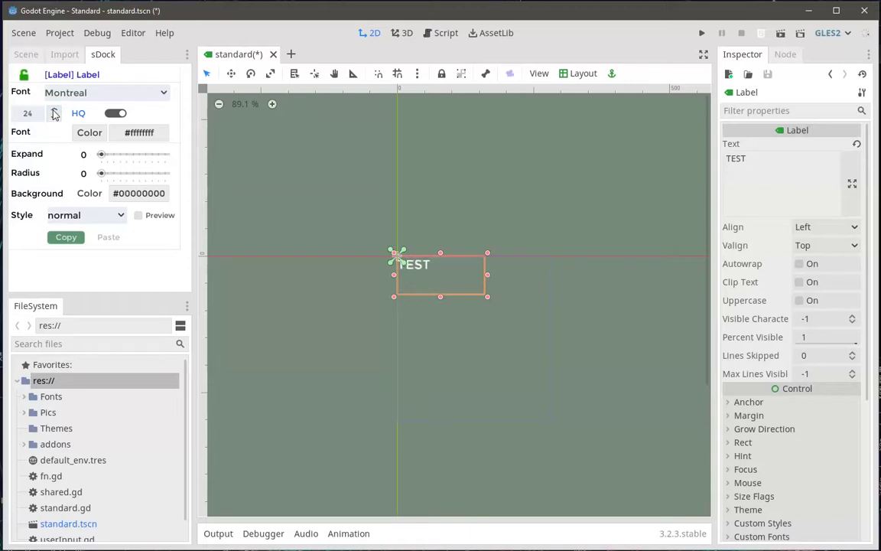
left_click(54, 112)
left_click(54, 112)
left_click(55, 111)
left_click(54, 112)
Keep HQ font rendering on and set the background corner radius to 28.
left_click(113, 114)
left_click(119, 114)
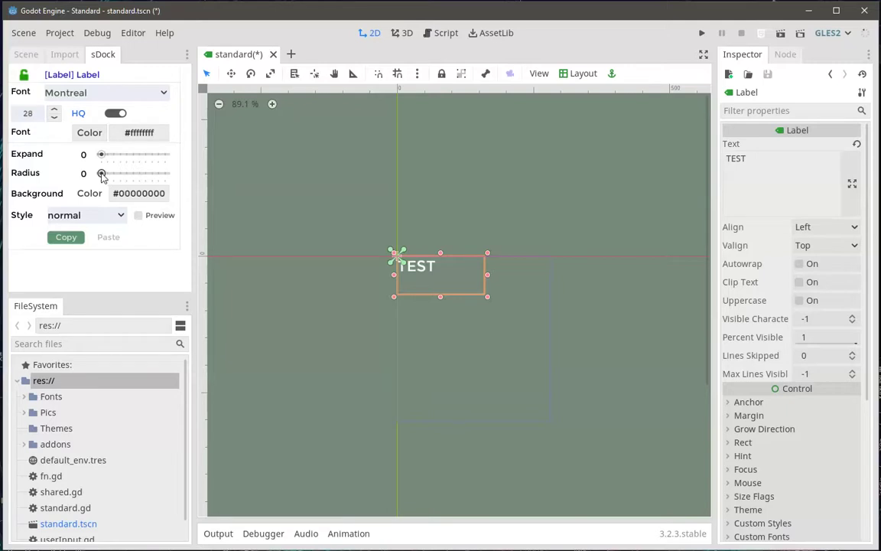
left_click_drag(102, 175, 147, 175)
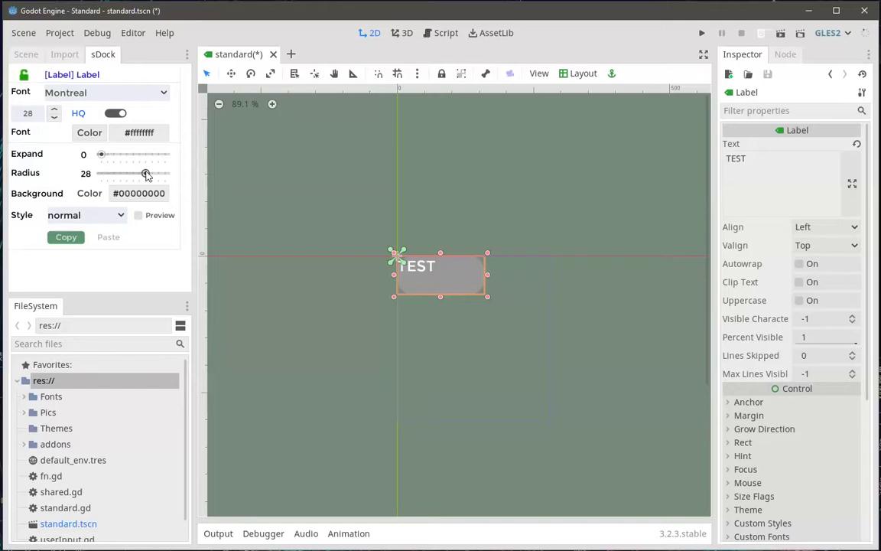
left_click(89, 193)
Set the label's background colour to fully opaque pure red.
left_click(266, 272)
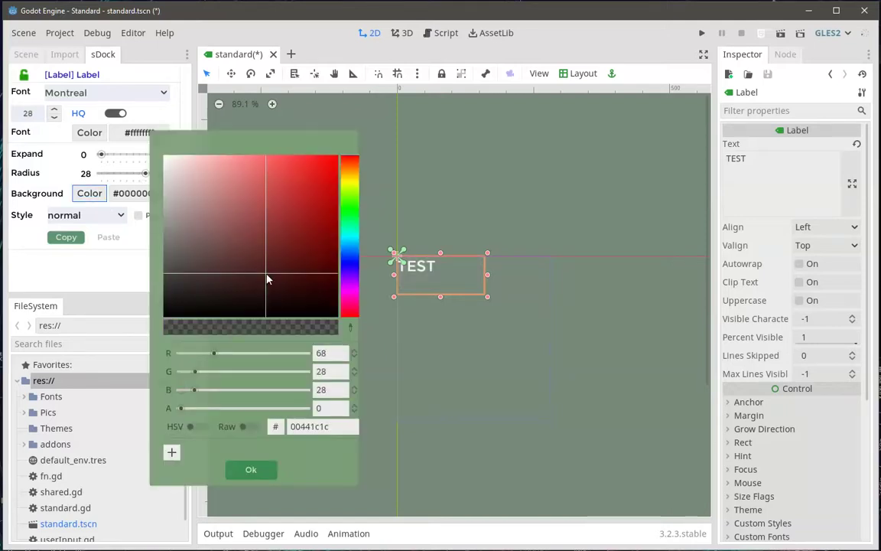
left_click_drag(181, 408, 244, 408)
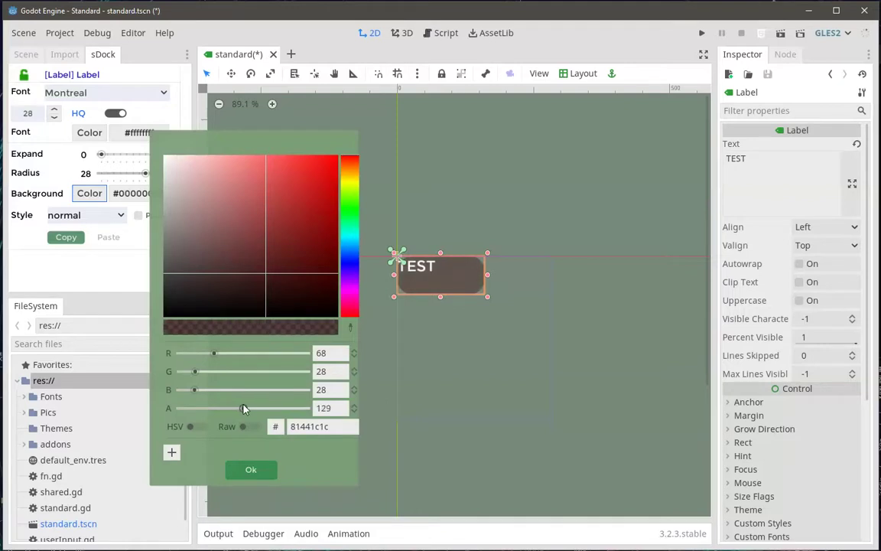
left_click(298, 228)
left_click_drag(299, 232, 337, 157)
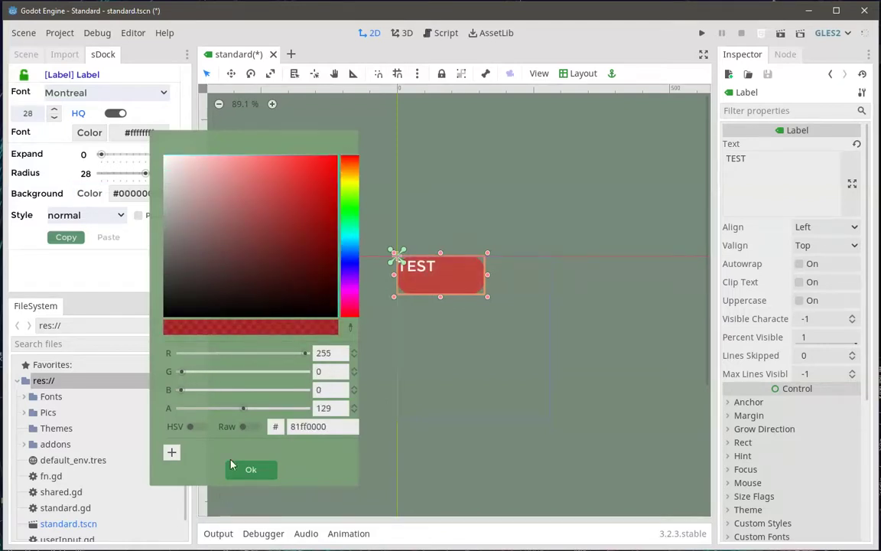
left_click_drag(244, 407, 310, 408)
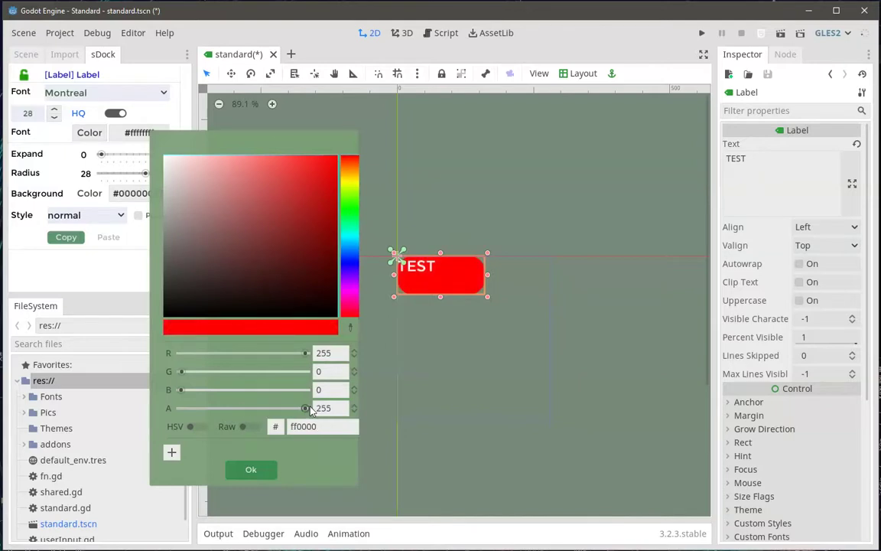
left_click(262, 474)
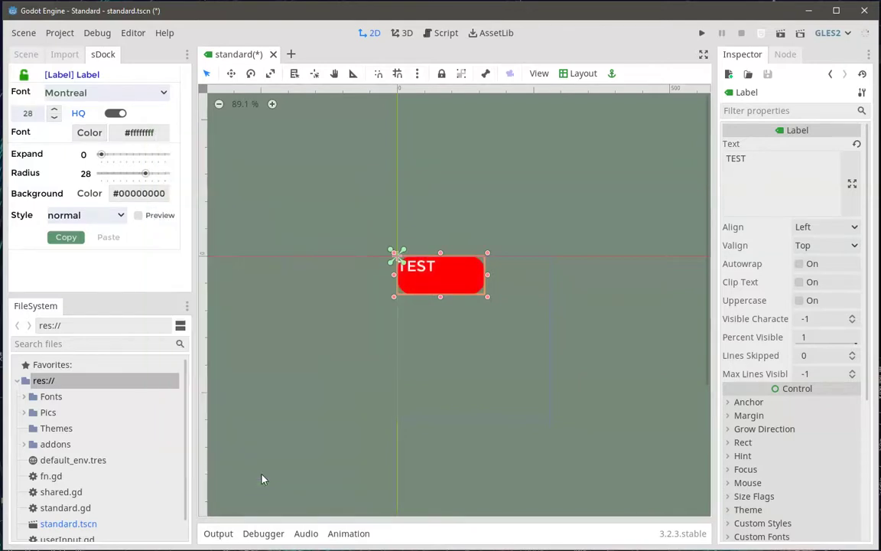
Set the label's Align and Valign to Center, then deselect it.
left_click(838, 227)
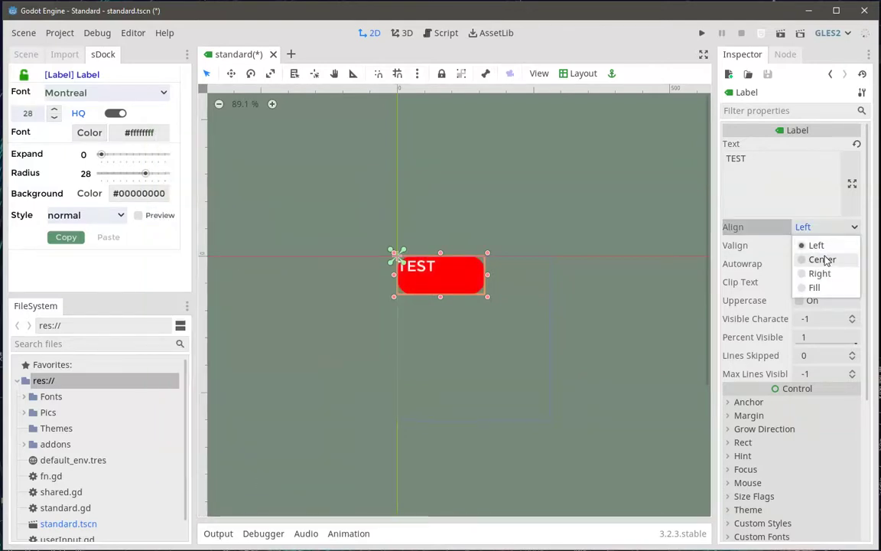
left_click(823, 260)
left_click(823, 245)
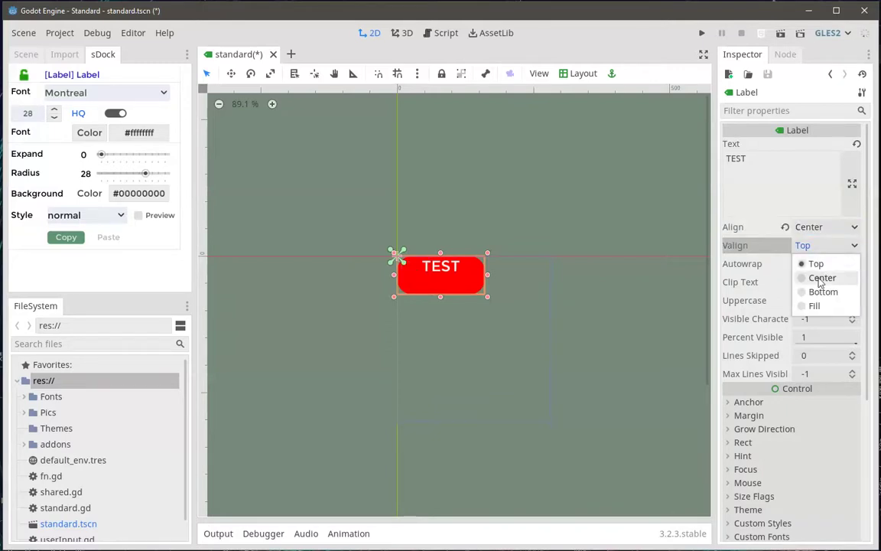
left_click(819, 278)
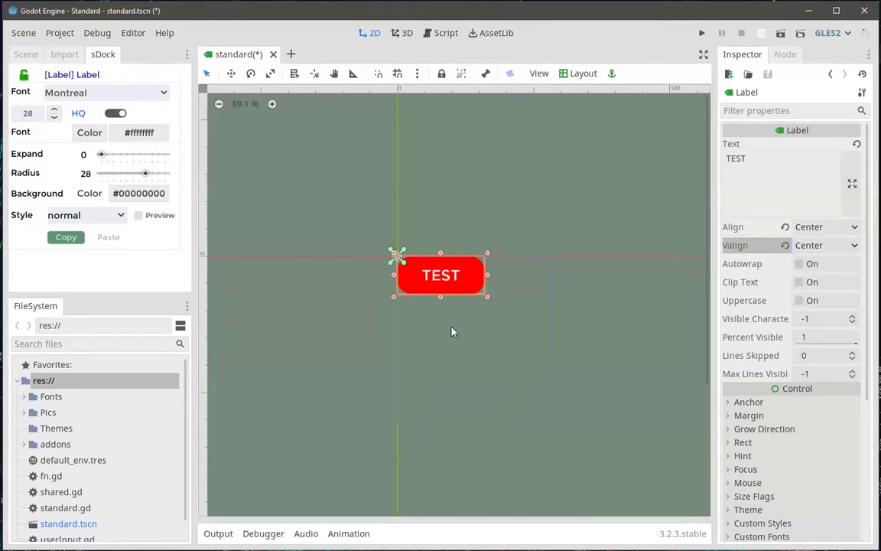
left_click(452, 331)
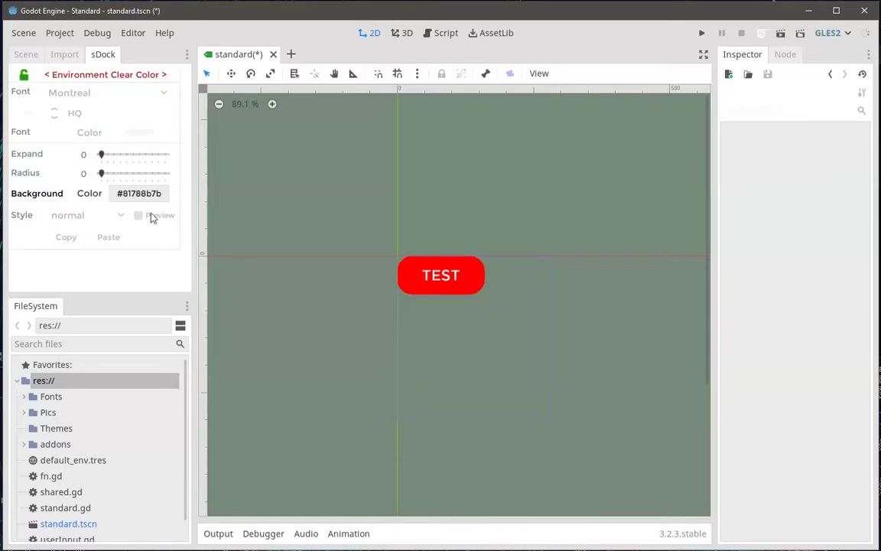
Change the sDock Environment Clear Color to a light tan.
left_click(25, 75)
left_click(24, 75)
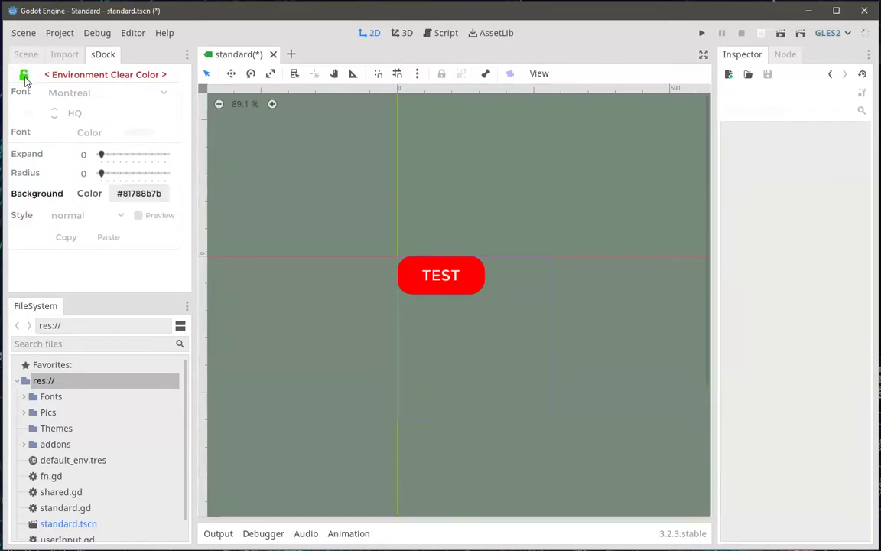
left_click(91, 195)
left_click(279, 218)
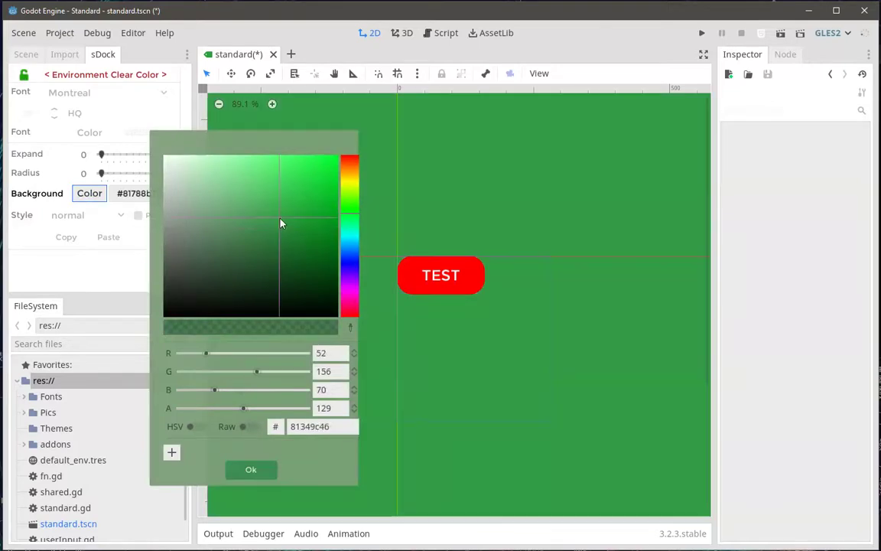
left_click(351, 180)
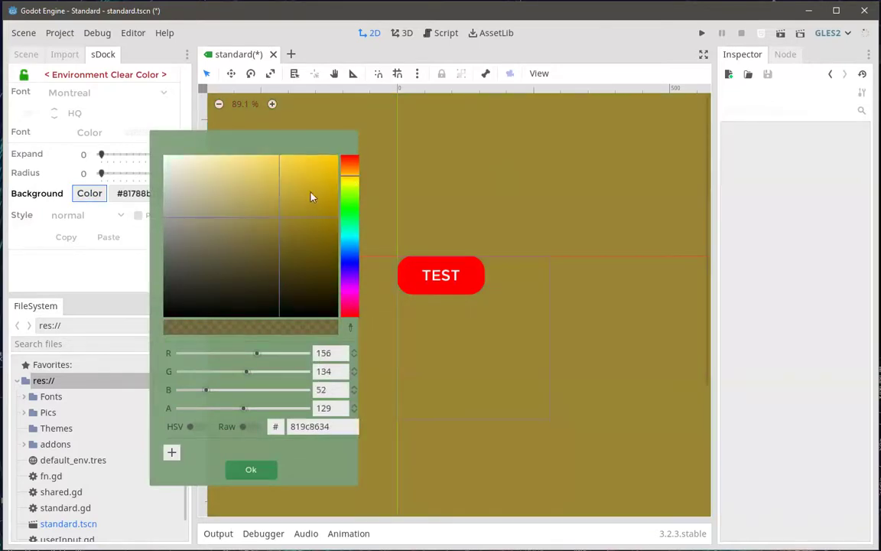
left_click_drag(310, 198, 242, 194)
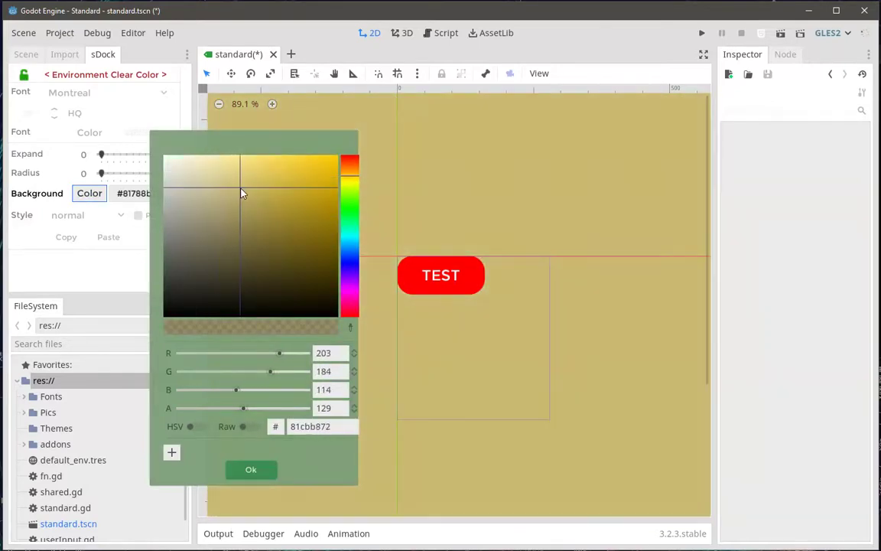
left_click(255, 475)
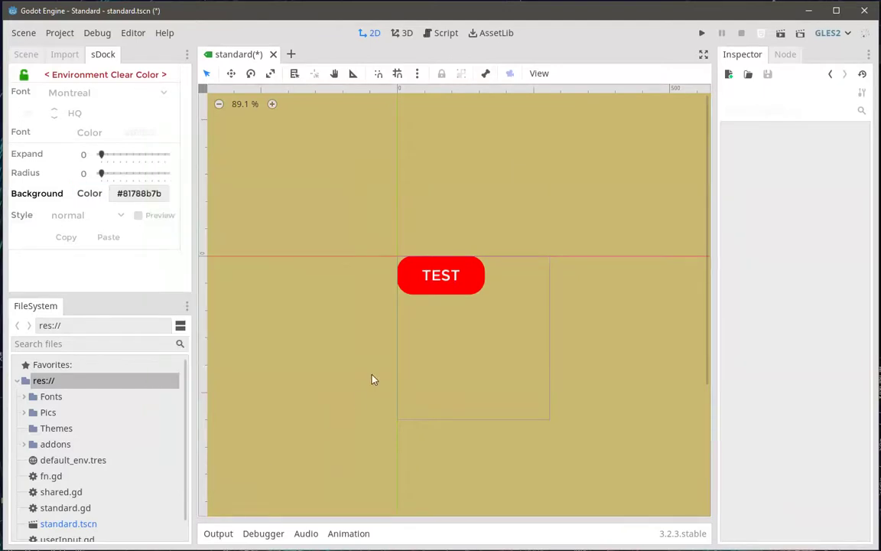
Add a Button node as a child of the Label, searching 'bu'.
left_click(27, 54)
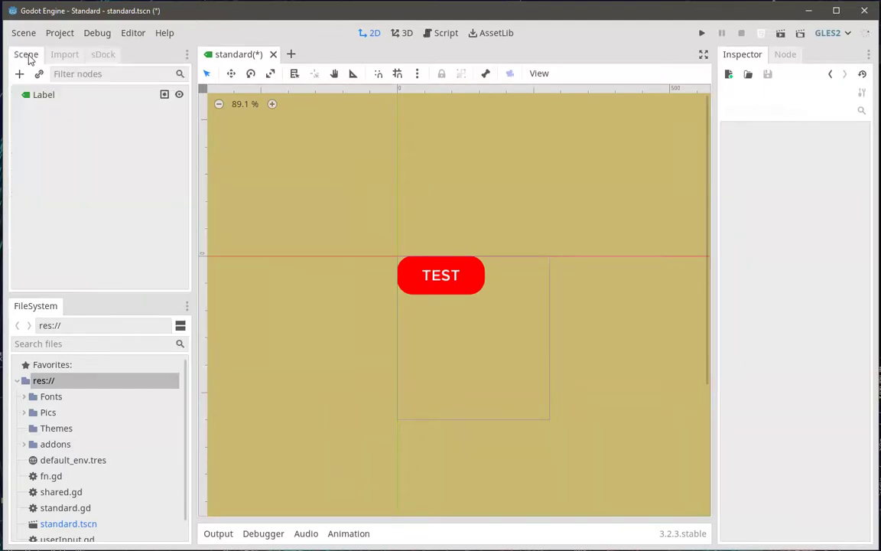
left_click(20, 75)
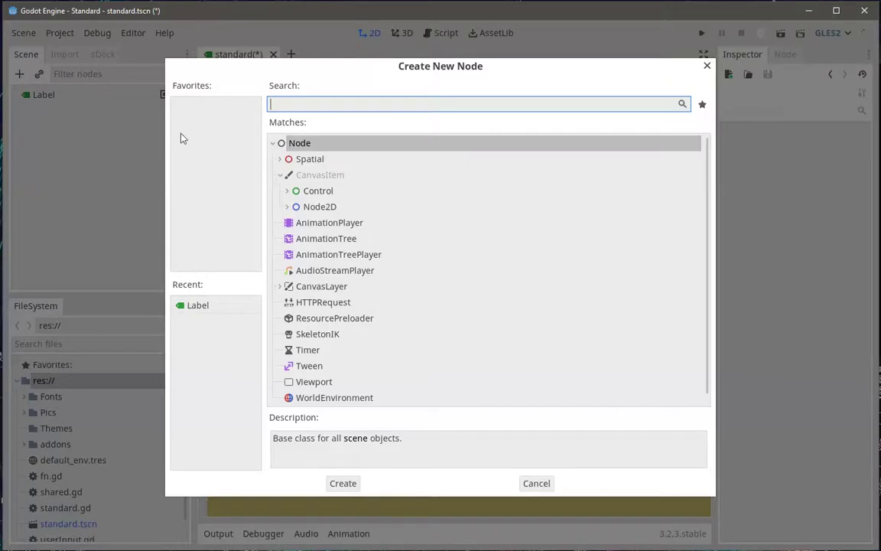
type("bu")
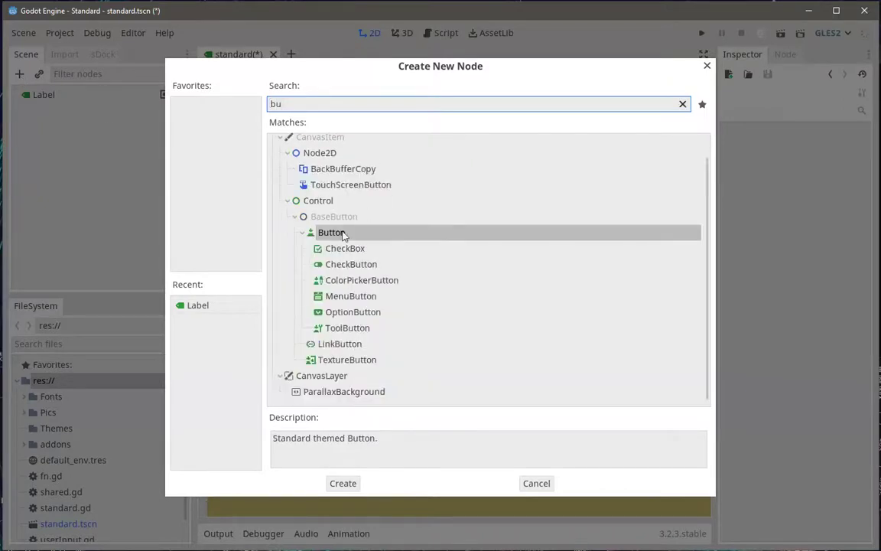
left_click(343, 483)
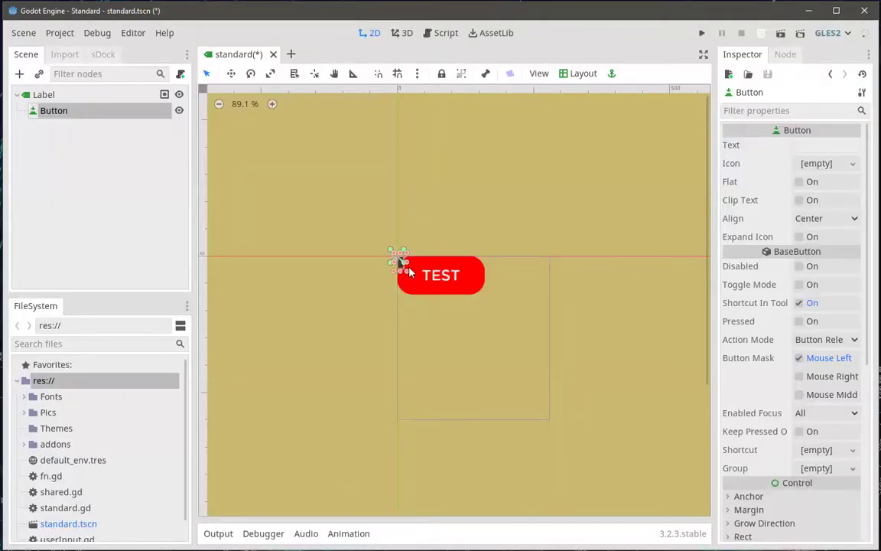
Widen the Button, set its text to 'New button', and show its sDock styling.
mouse_move(400, 264)
left_mouse_down()
mouse_move(473, 270)
mouse_move(433, 289)
mouse_move(436, 334)
left_mouse_up()
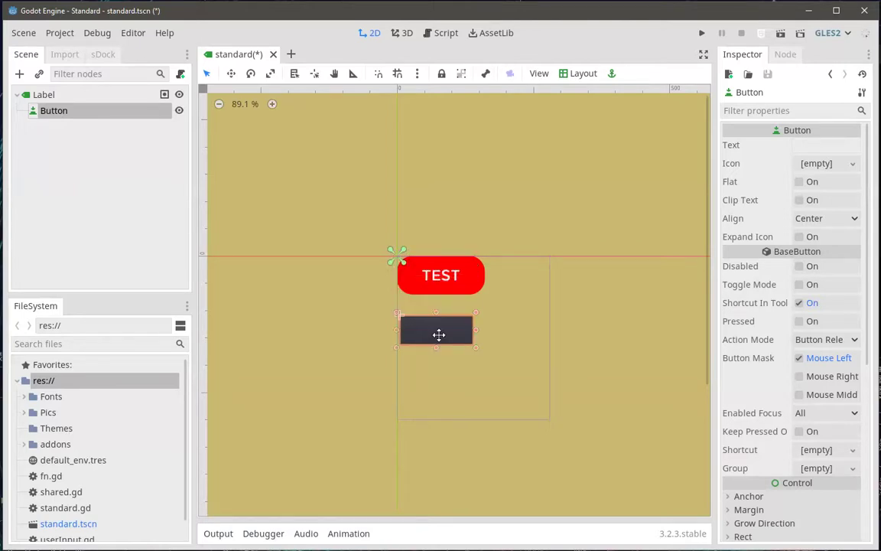
left_click(810, 144)
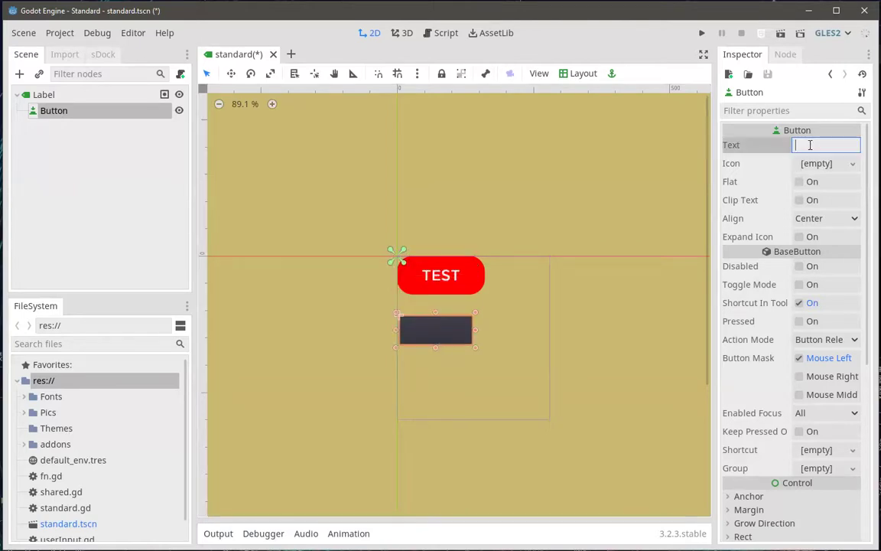
type("NewBu")
key("BackSpace")
key("BackSpace")
type("bu")
type("tton")
left_click(468, 344)
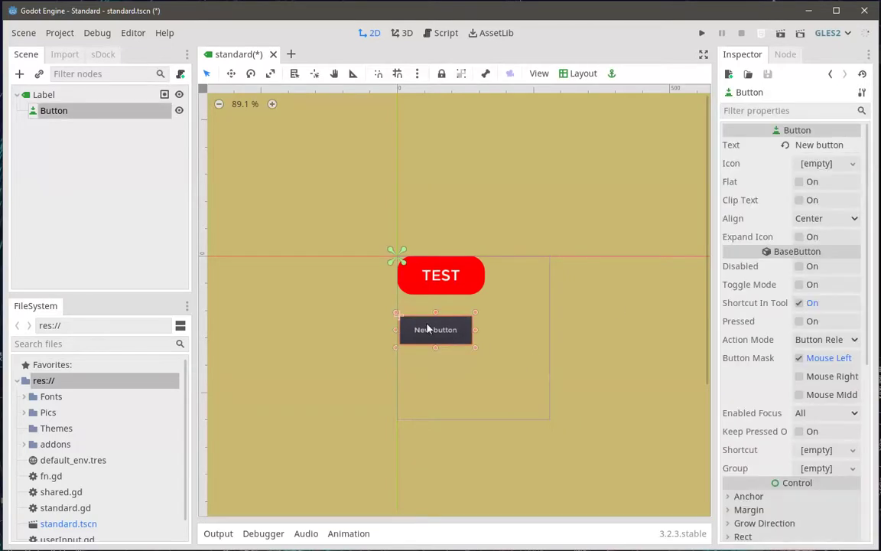
left_click(429, 331)
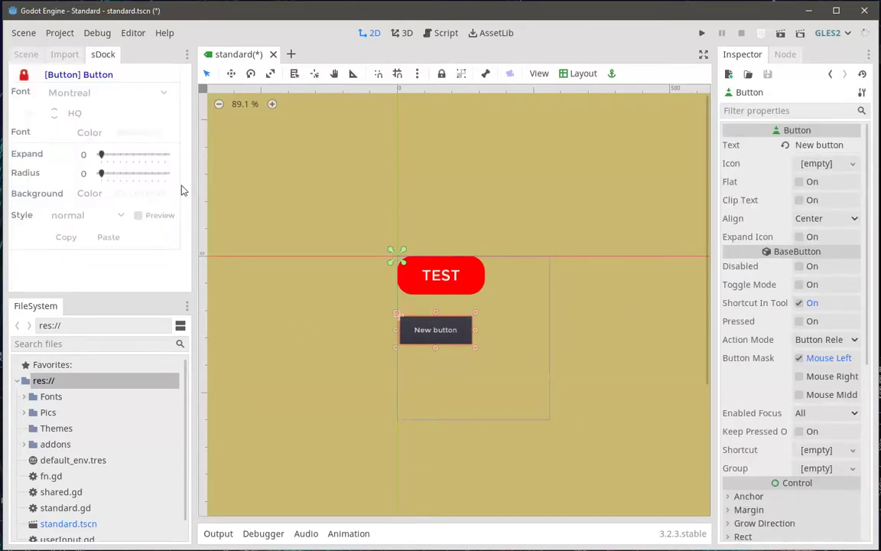
Unlock the button's sDock style, set font size 22, and corner radius 16.
left_click(23, 76)
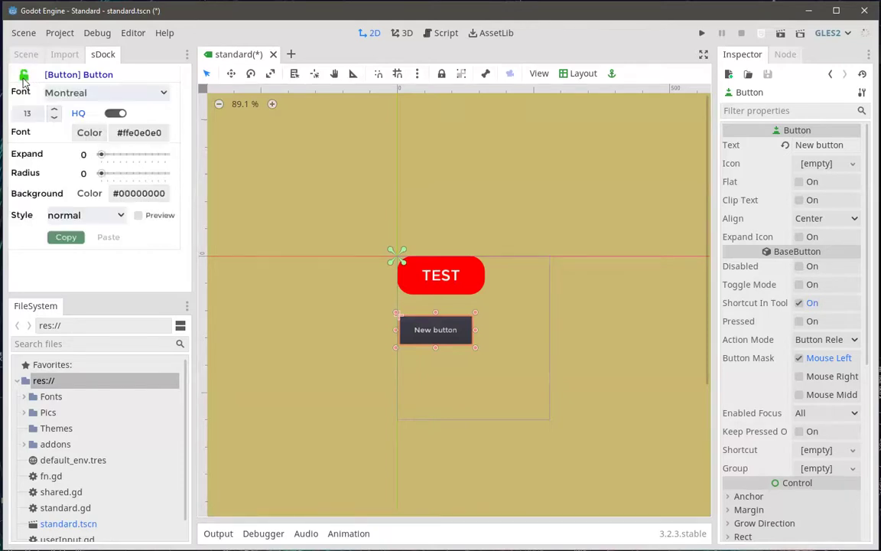
double_click(40, 113)
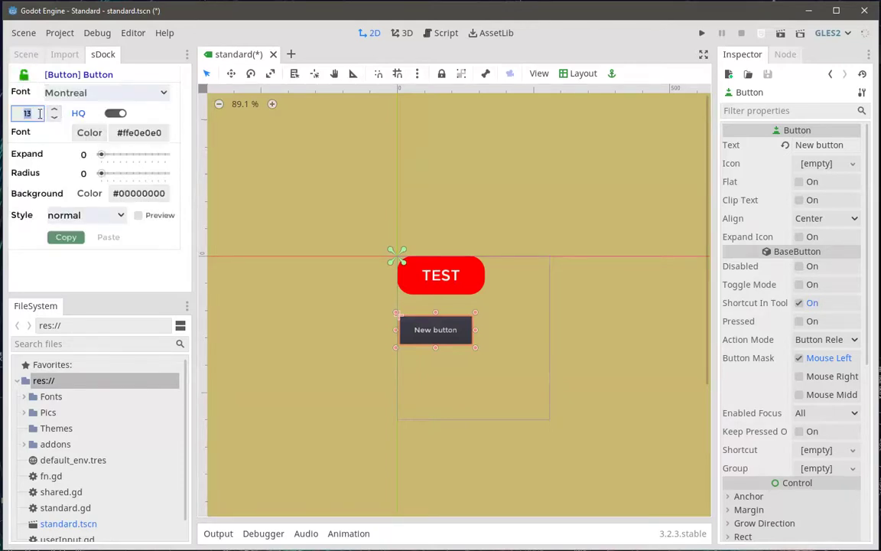
type("24")
key("Return")
key("BackSpace")
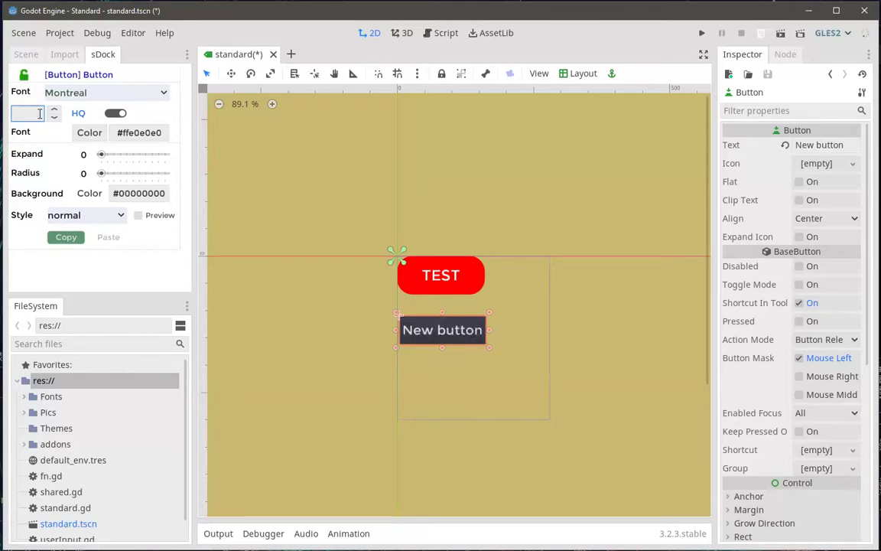
type("2")
key("Return")
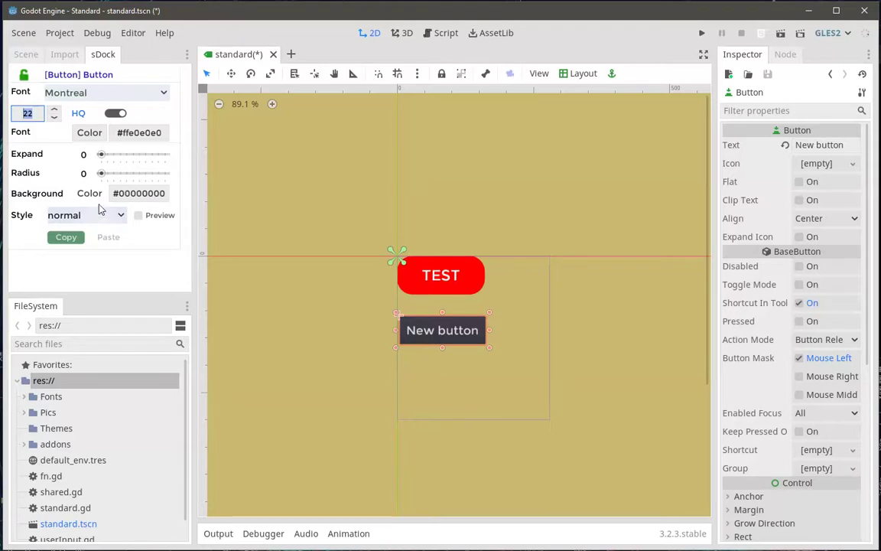
left_click_drag(101, 174, 128, 173)
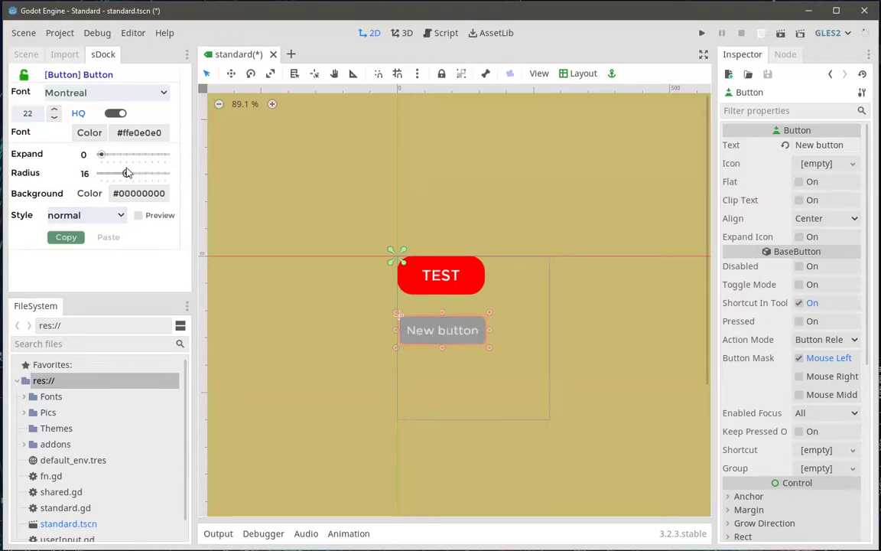
Set the button background to dark blue with alpha about 181 (#b50f1194).
left_click(89, 193)
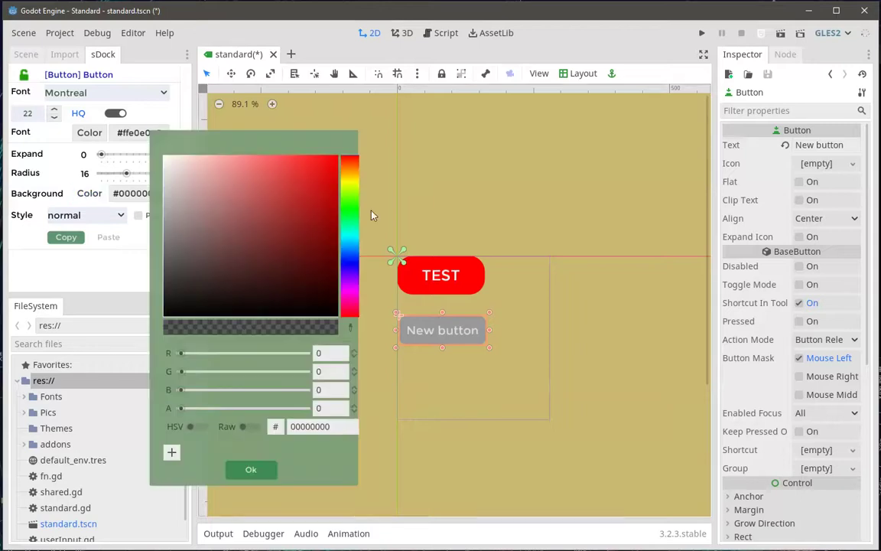
left_click(351, 262)
left_click(321, 228)
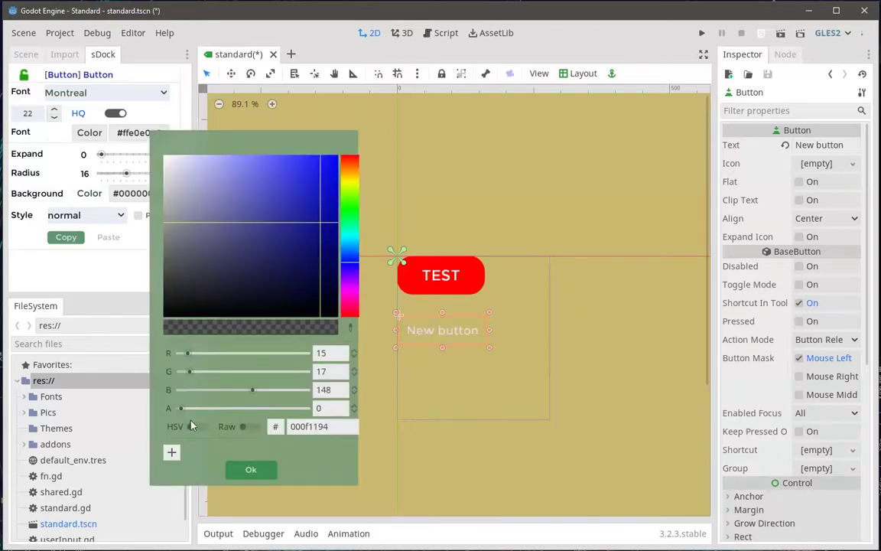
left_click_drag(181, 409, 277, 409)
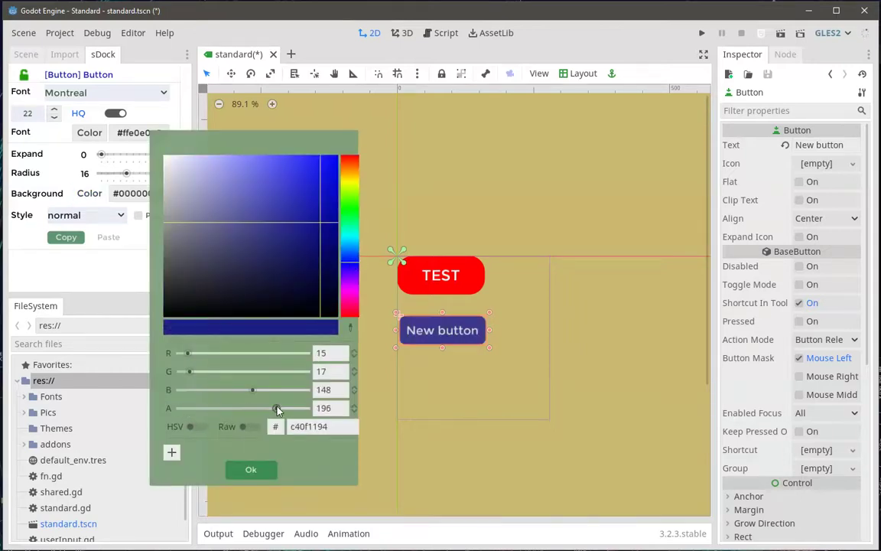
left_click_drag(277, 409, 268, 409)
left_click(405, 374)
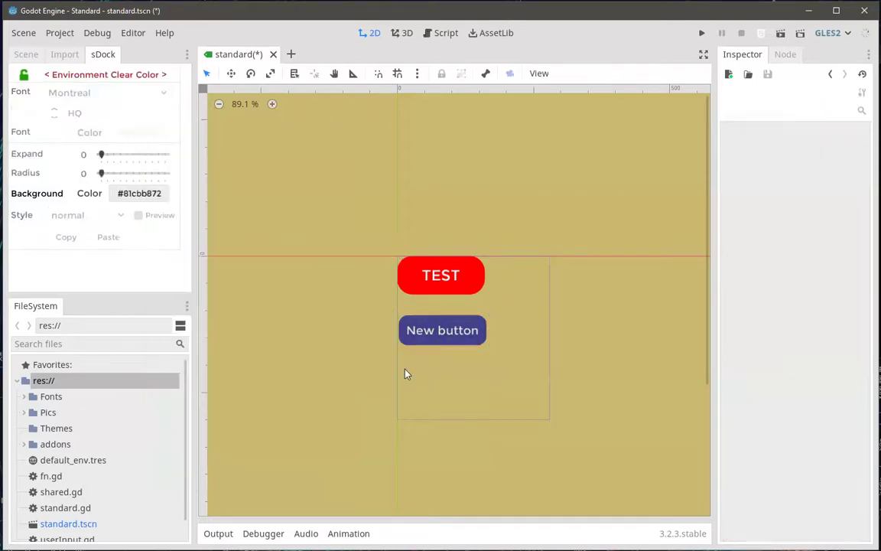
left_click(433, 336)
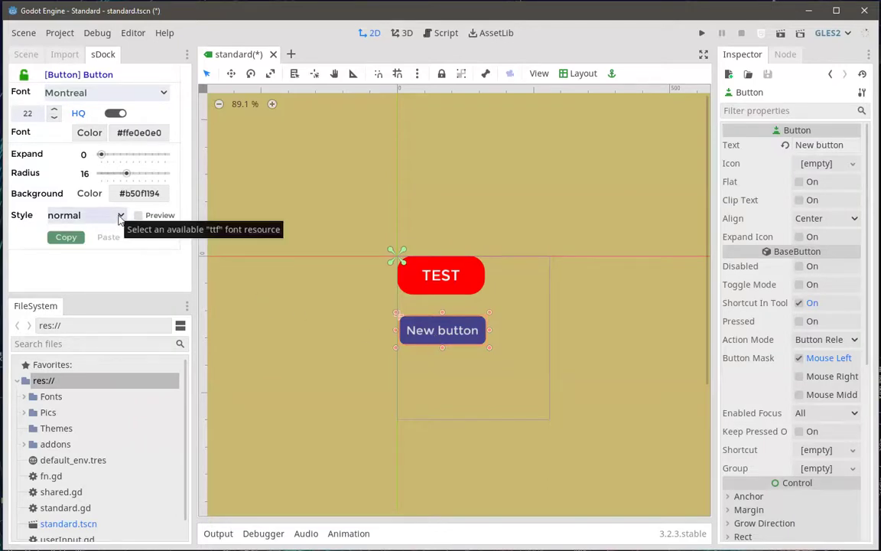
Switch the sDock Style selector to hover.
left_click(119, 217)
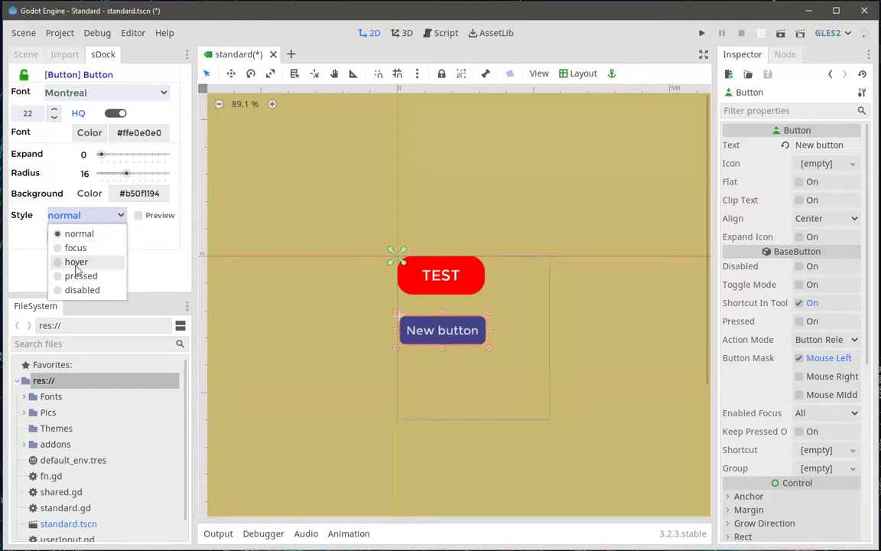
left_click(76, 263)
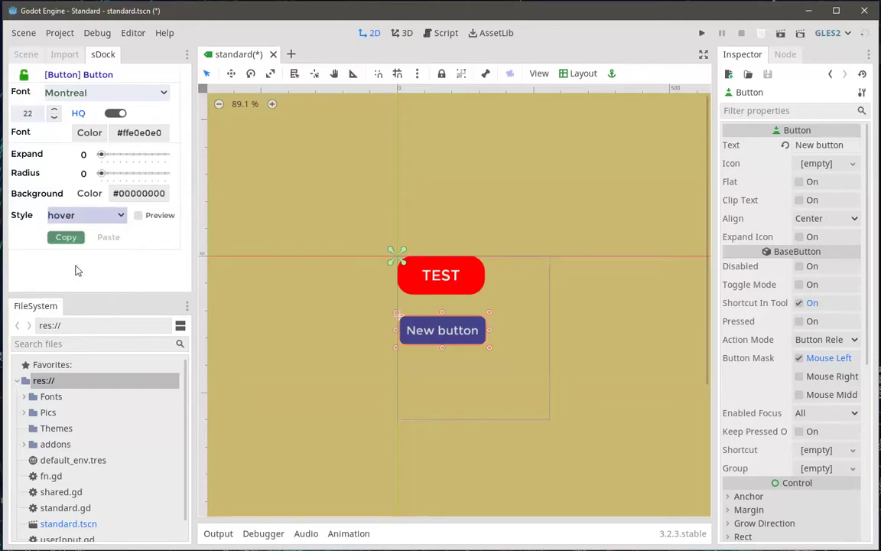
left_click(80, 218)
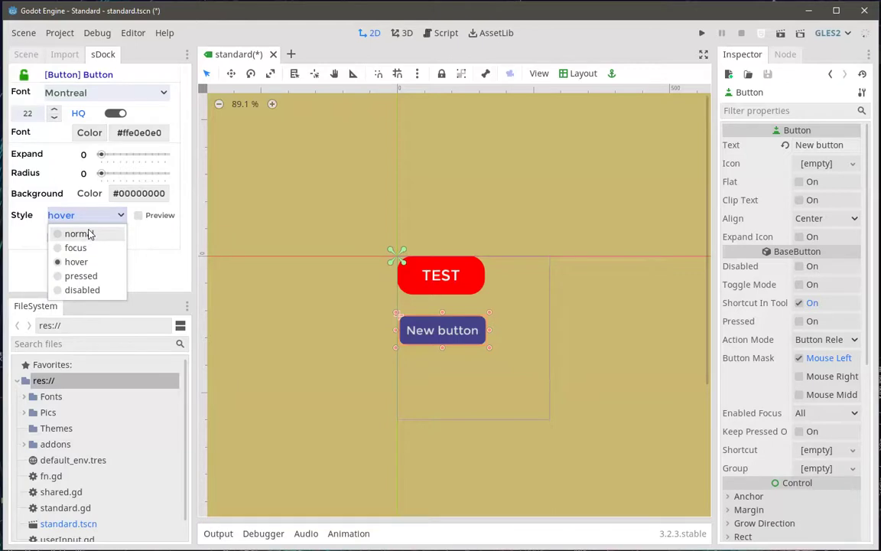
left_click(93, 196)
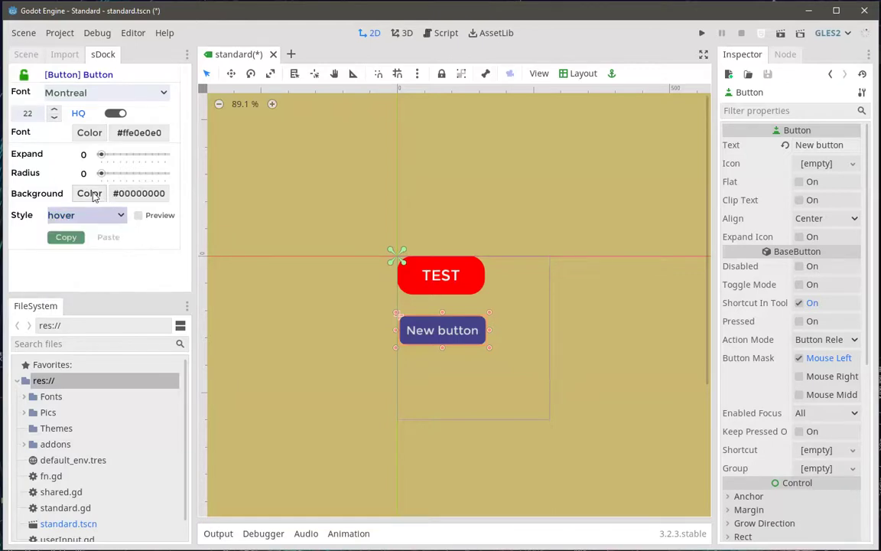
Eyedrop the button's blue into the hover background picker, darken it, and close.
left_click(92, 196)
left_click(350, 327)
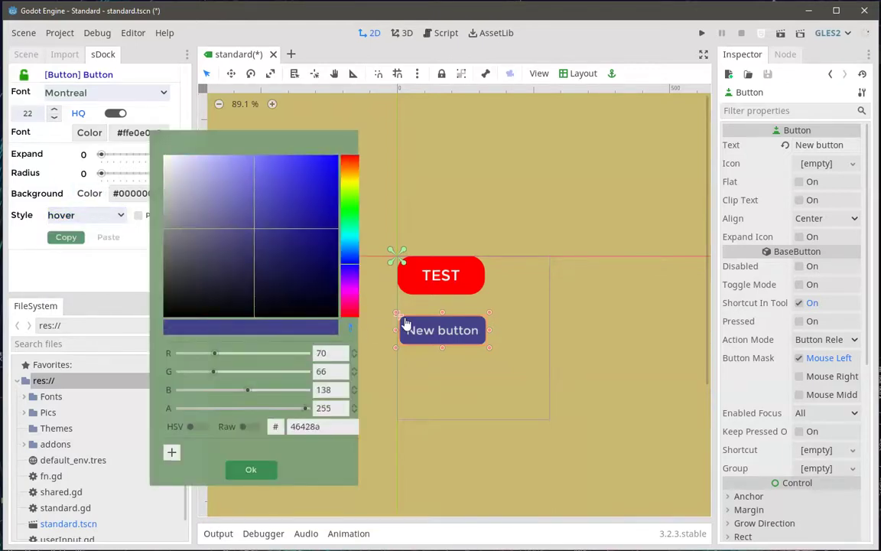
left_click(418, 327)
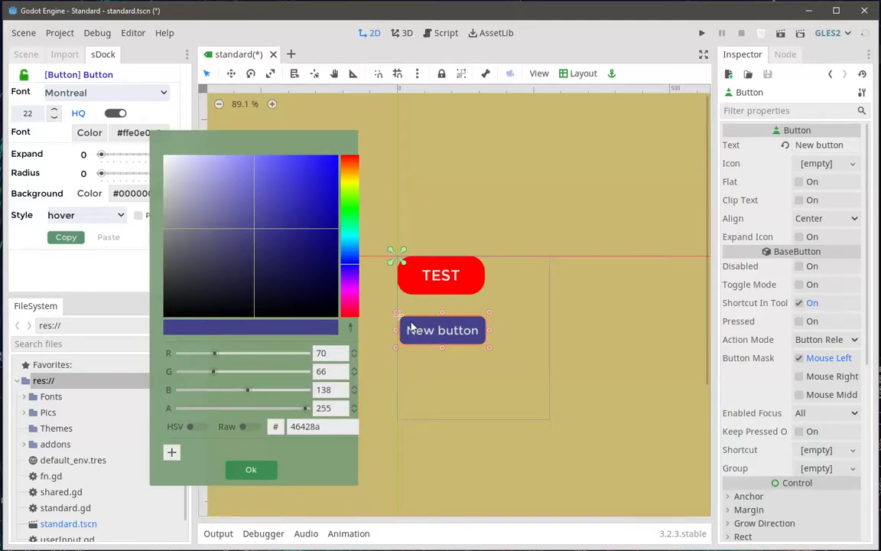
left_click_drag(254, 232, 285, 236)
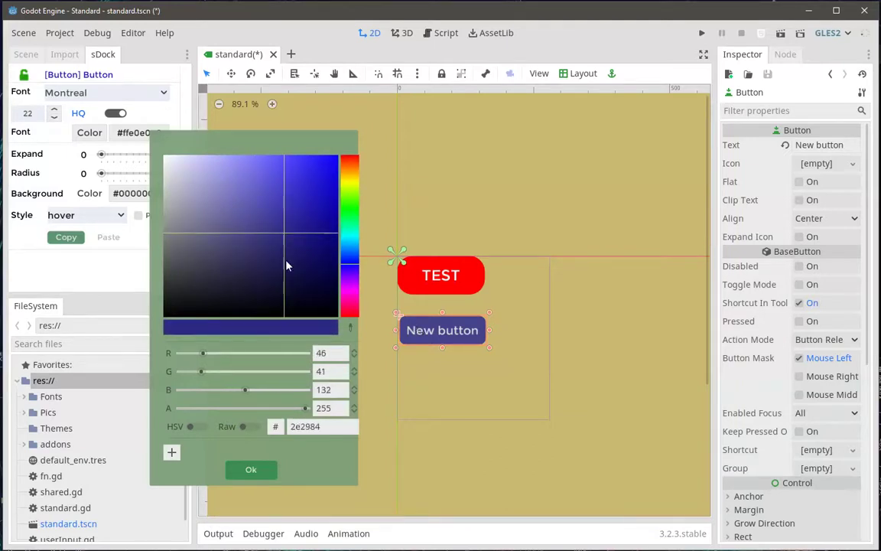
left_click(258, 468)
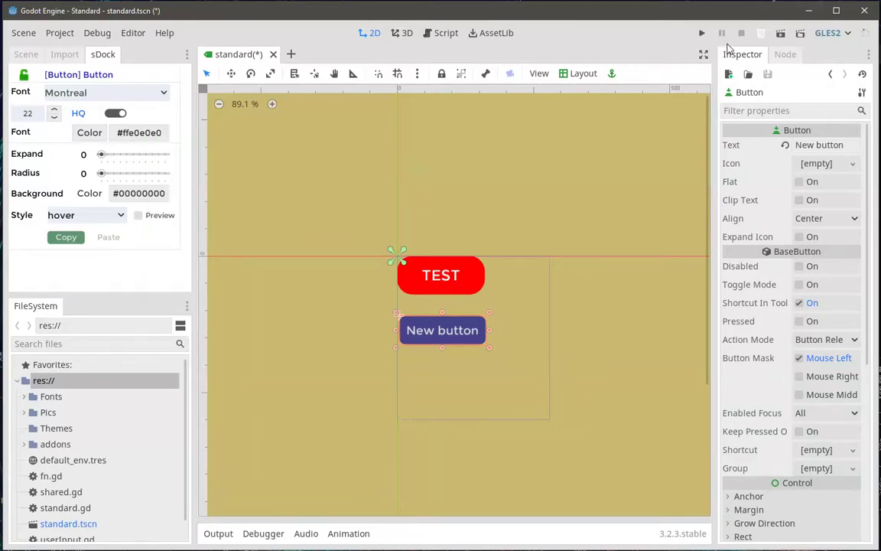
Save standard.tscn, run it in debug, then close the game window.
left_click(701, 35)
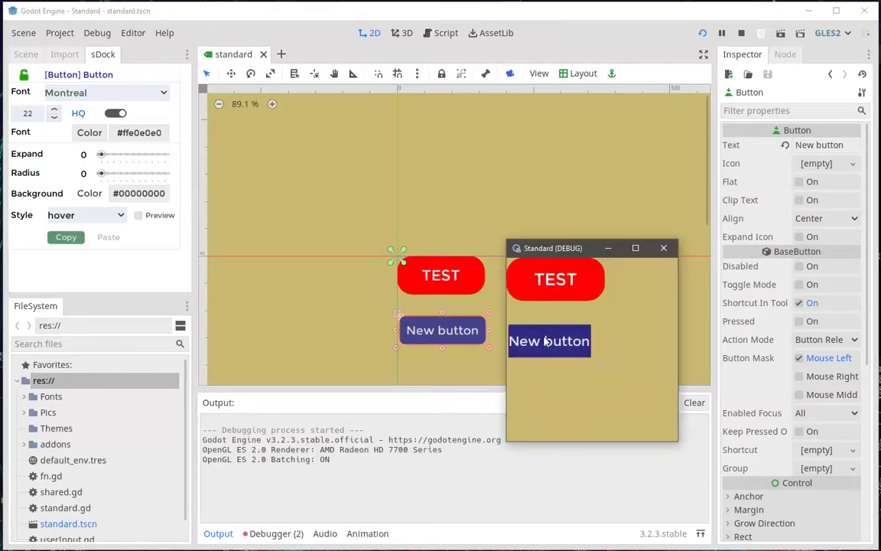
left_click(662, 249)
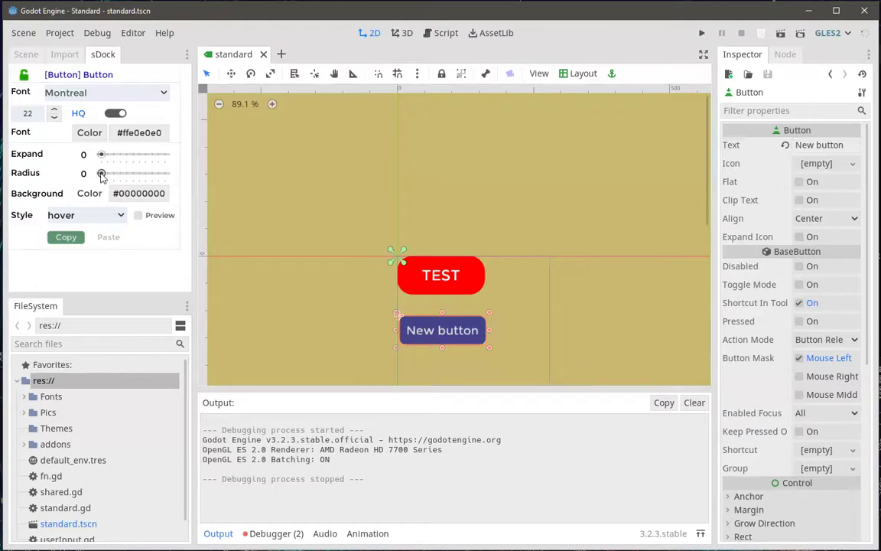
Set hover radius to 16, return Style to normal, and rerun the scene in debug.
left_click_drag(101, 173, 127, 174)
left_click(107, 217)
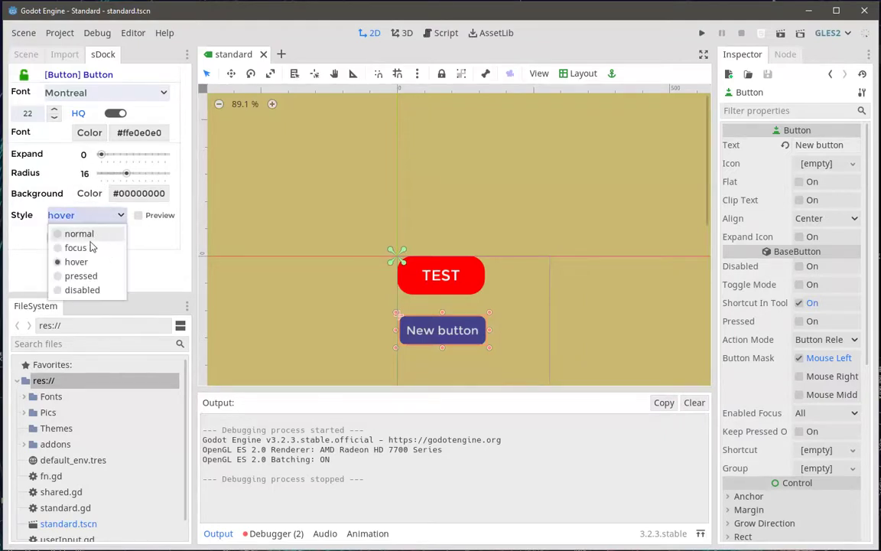
left_click(86, 232)
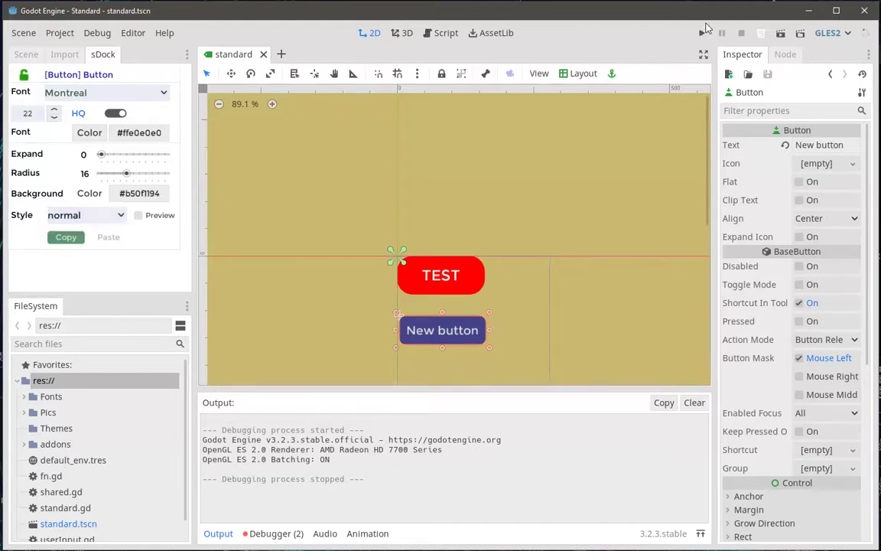
left_click(702, 33)
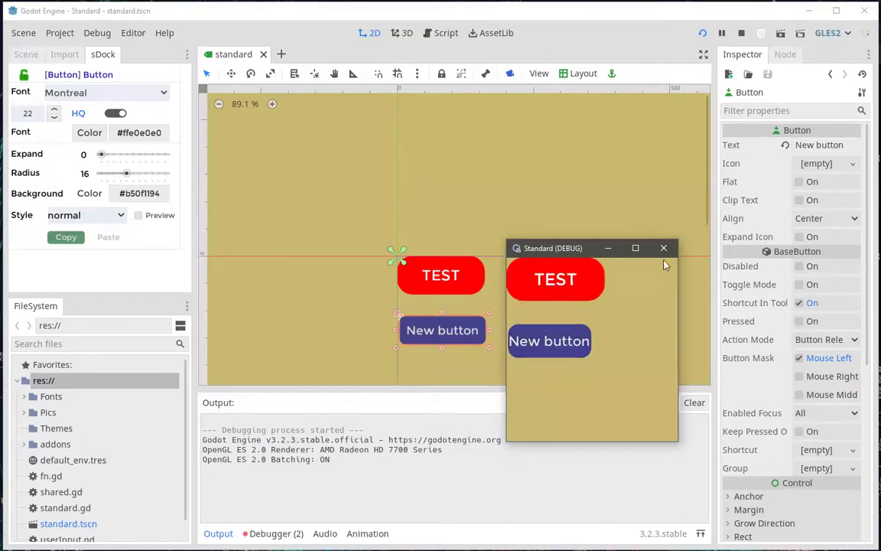
left_click(663, 247)
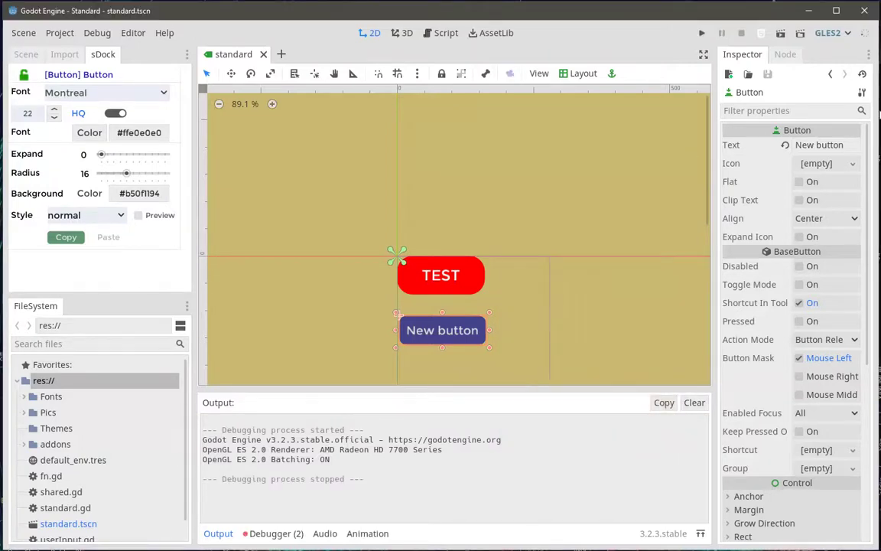